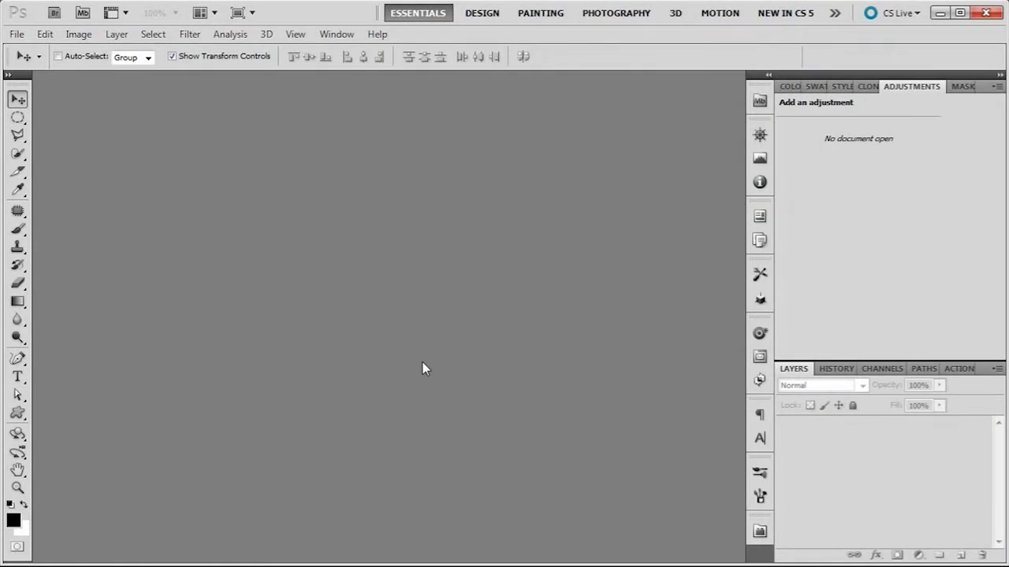
# Step: Create a new Untitled-1 document with height 600 px and width 1200 px
pyautogui.click(18, 34)
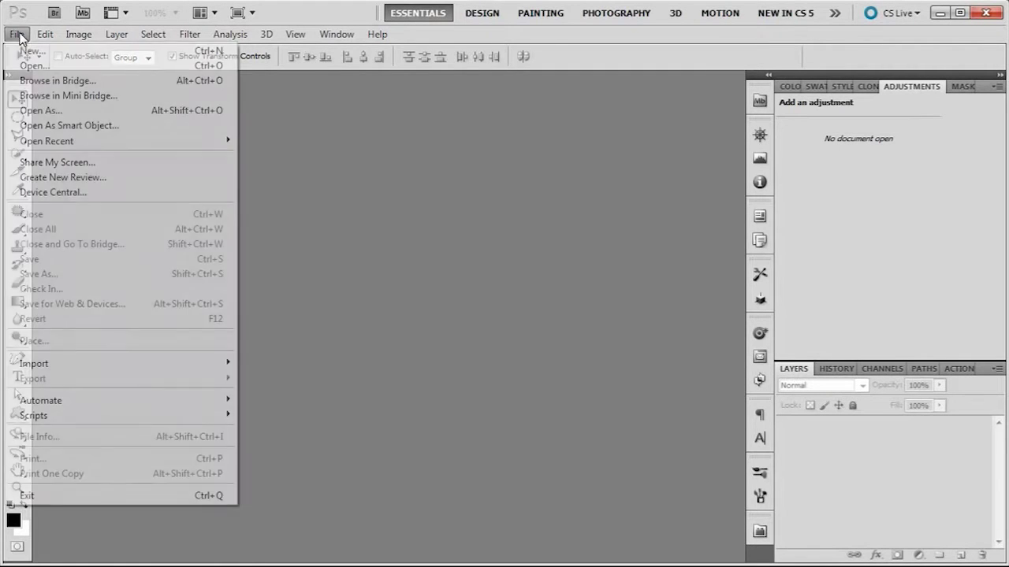
pyautogui.click(32, 51)
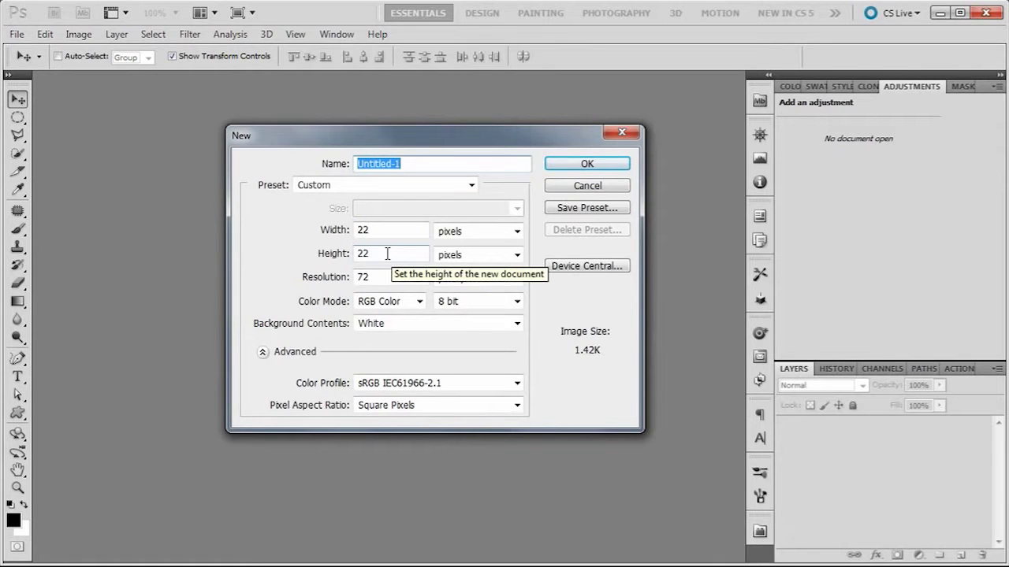
pyautogui.doubleClick(387, 252)
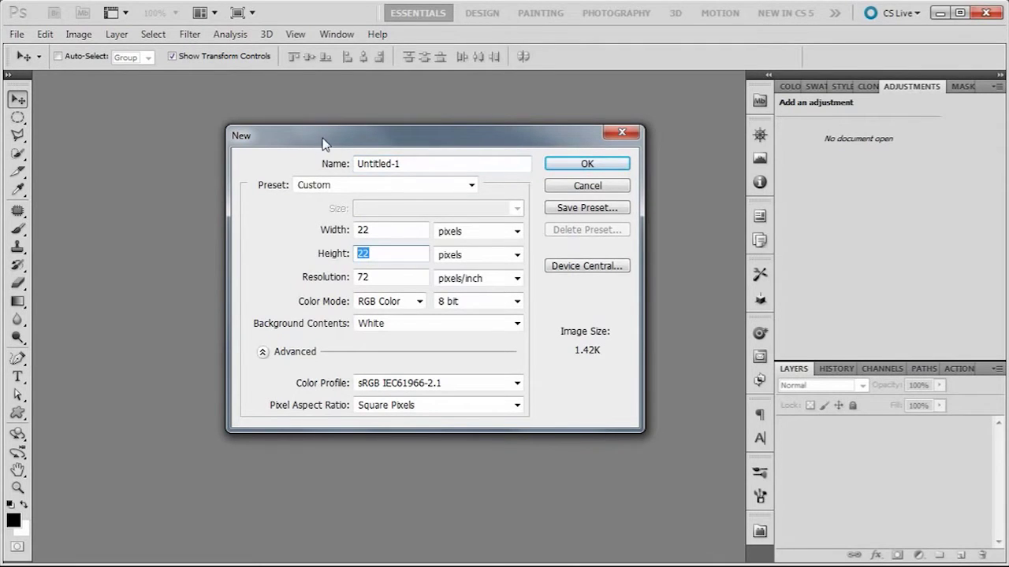
pyautogui.moveTo(323, 142); pyautogui.dragTo(296, 149)
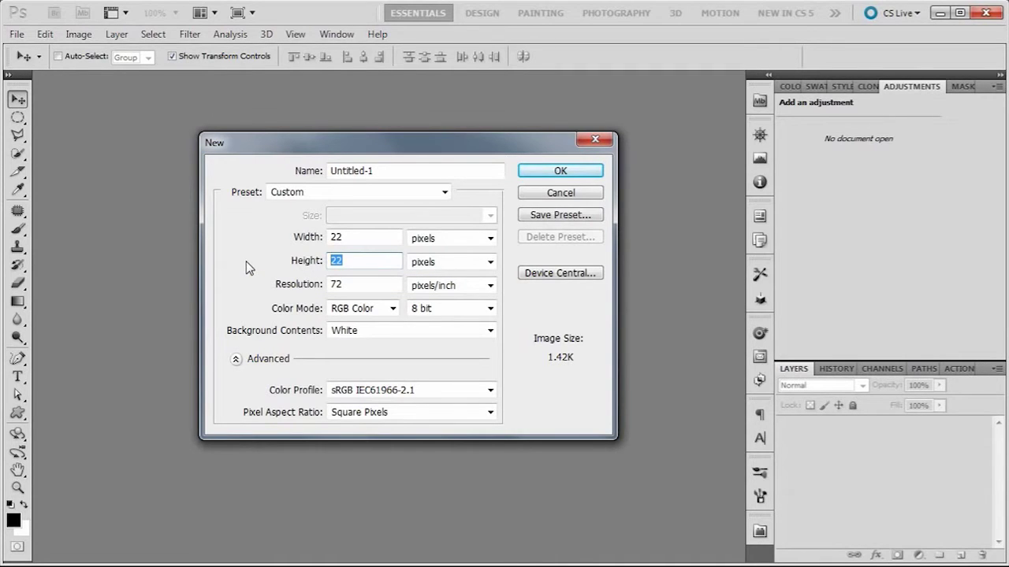
pyautogui.write('600')
pyautogui.doubleClick(360, 236)
pyautogui.write('1200')
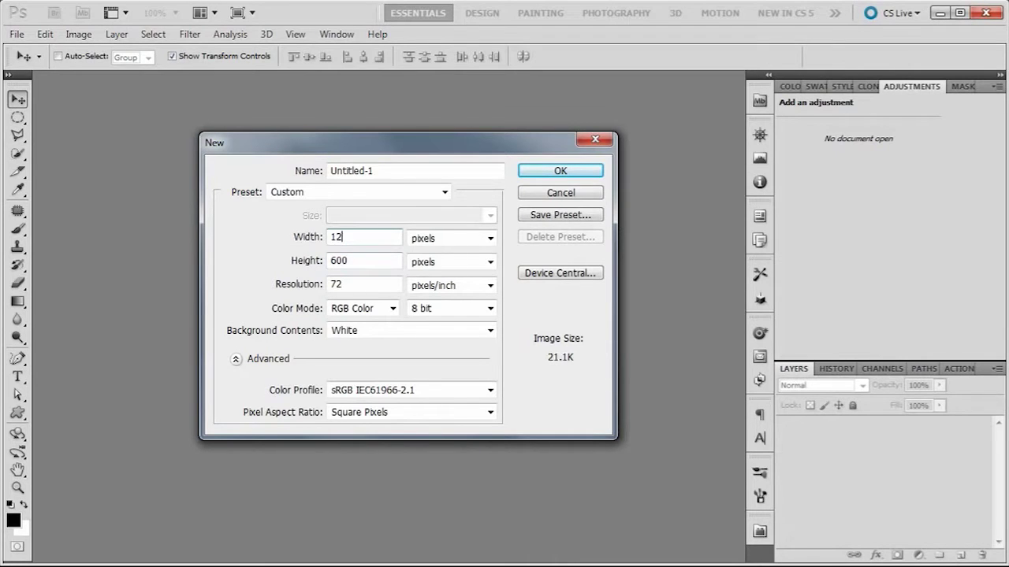
pyautogui.click(559, 172)
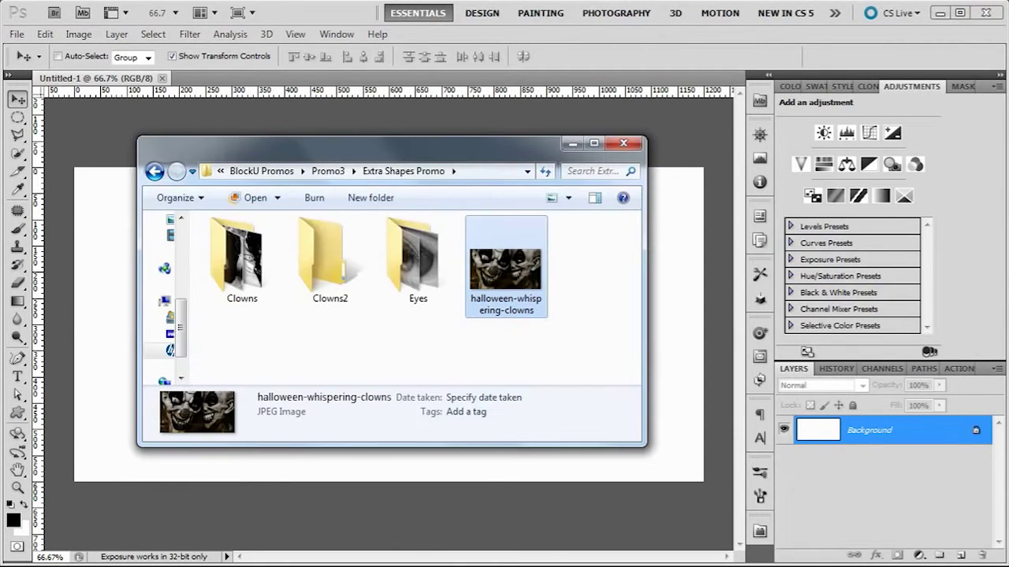
# Step: Place the halloween-whispering-clowns photo on the canvas, enlarged to cover it fully
pyautogui.moveTo(516, 276); pyautogui.dragTo(520, 466)
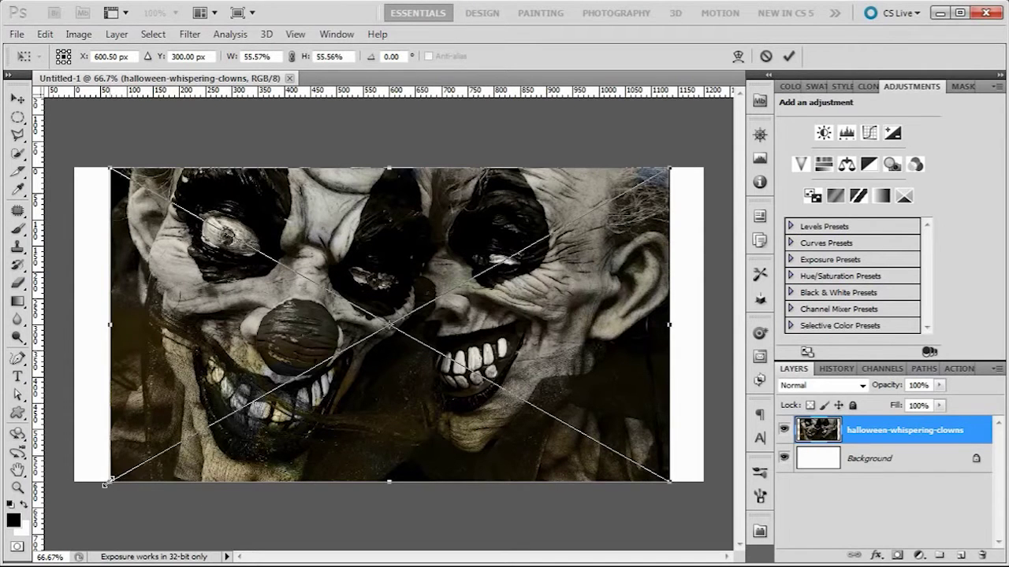
pyautogui.moveTo(111, 481); pyautogui.dragTo(69, 521)
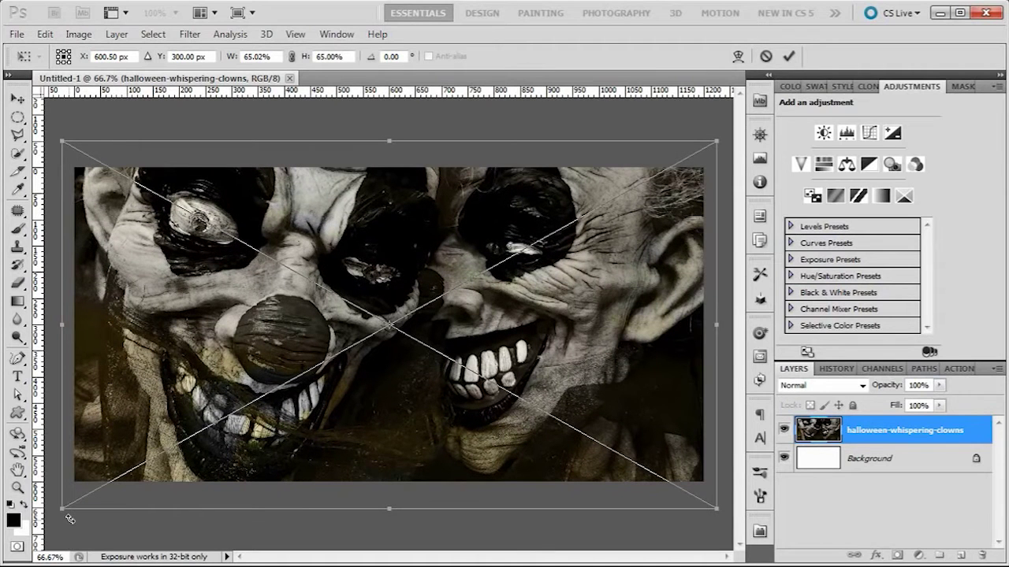
pyautogui.press('Return')
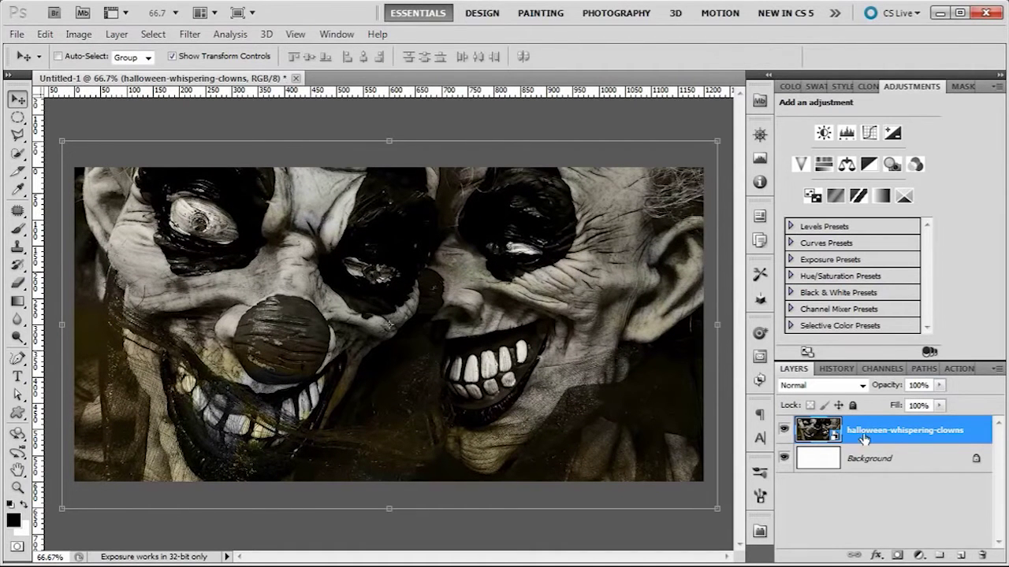
# Step: Rasterize the clown photo layer and trim the image by top-left pixel colour
pyautogui.rightClick(886, 432)
pyautogui.click(941, 176)
pyautogui.click(78, 35)
pyautogui.click(88, 207)
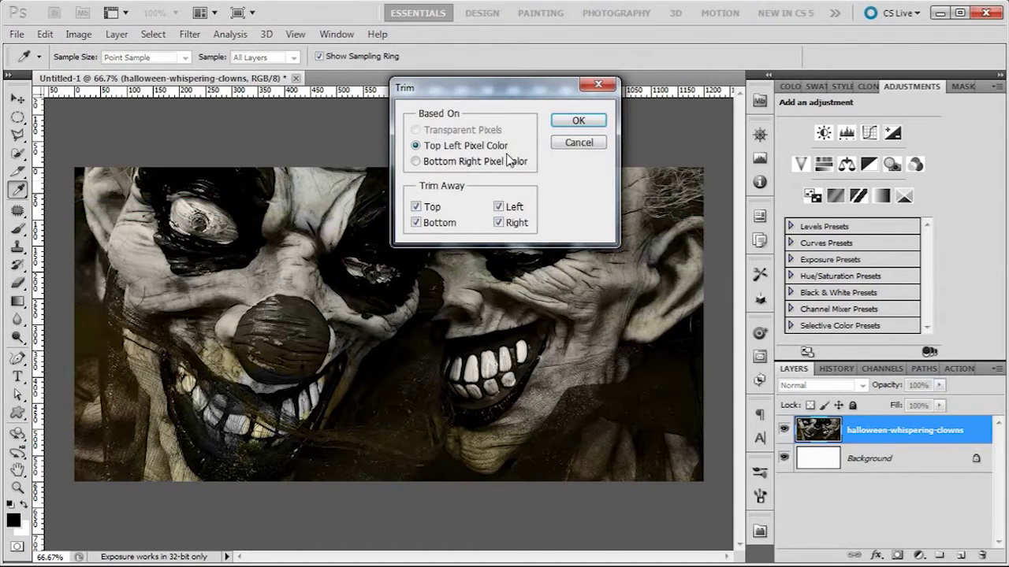
pyautogui.click(579, 122)
pyautogui.press('v')
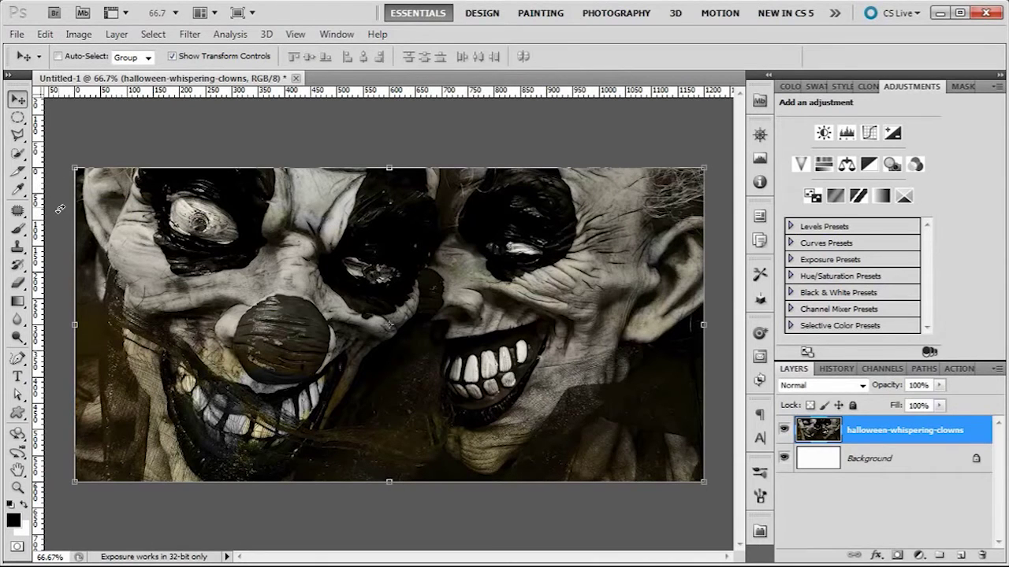
# Step: Draw one slice over the whole image and divide it evenly into 3 down by 6 across
pyautogui.click(19, 173)
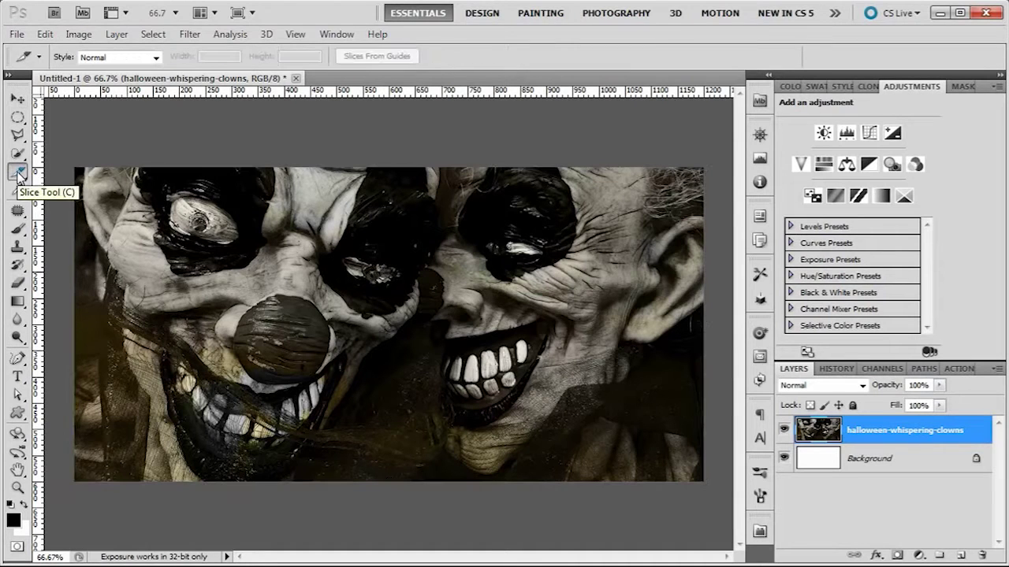
pyautogui.moveTo(66, 156); pyautogui.dragTo(725, 489)
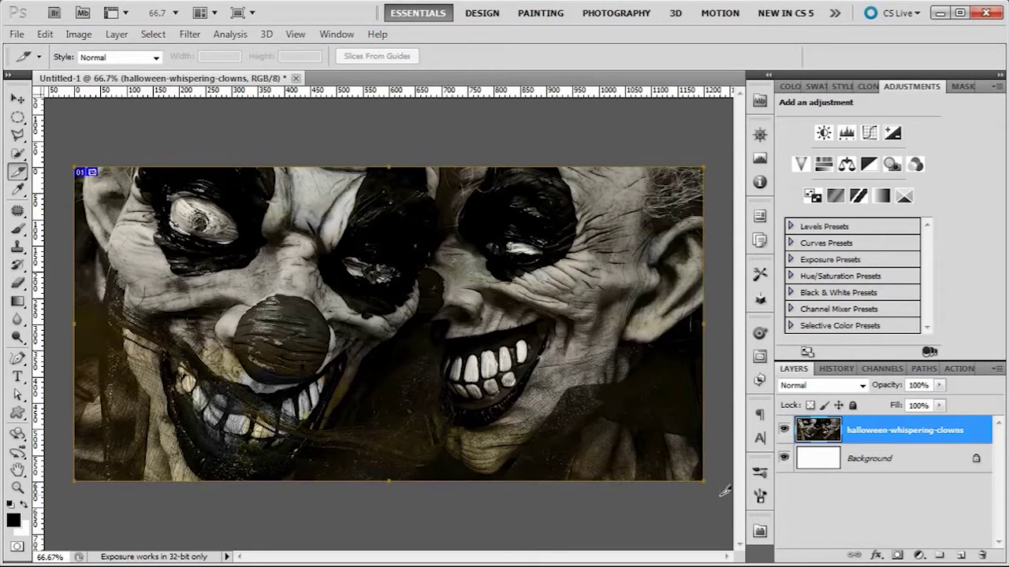
pyautogui.rightClick(283, 292)
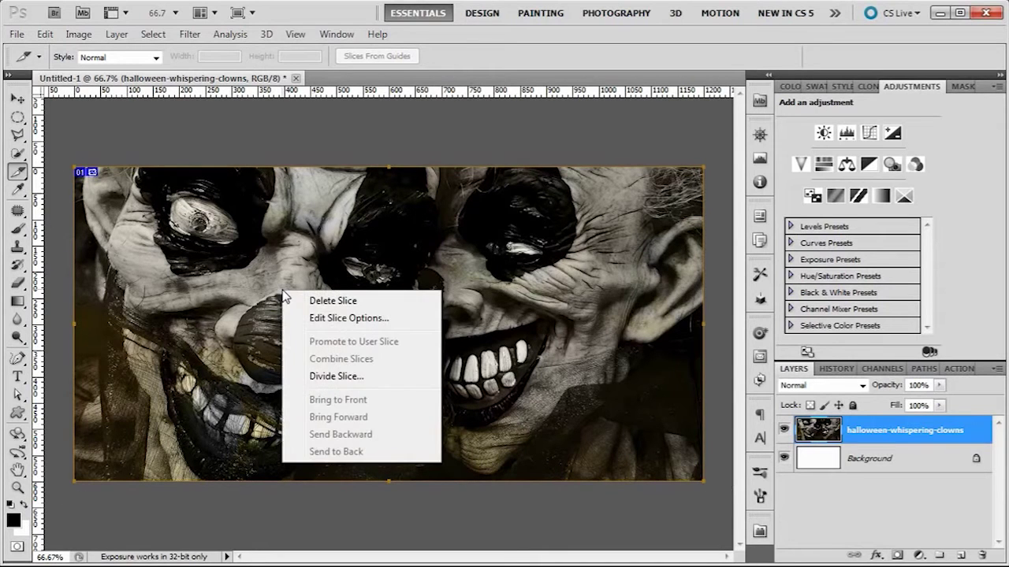
pyautogui.click(327, 379)
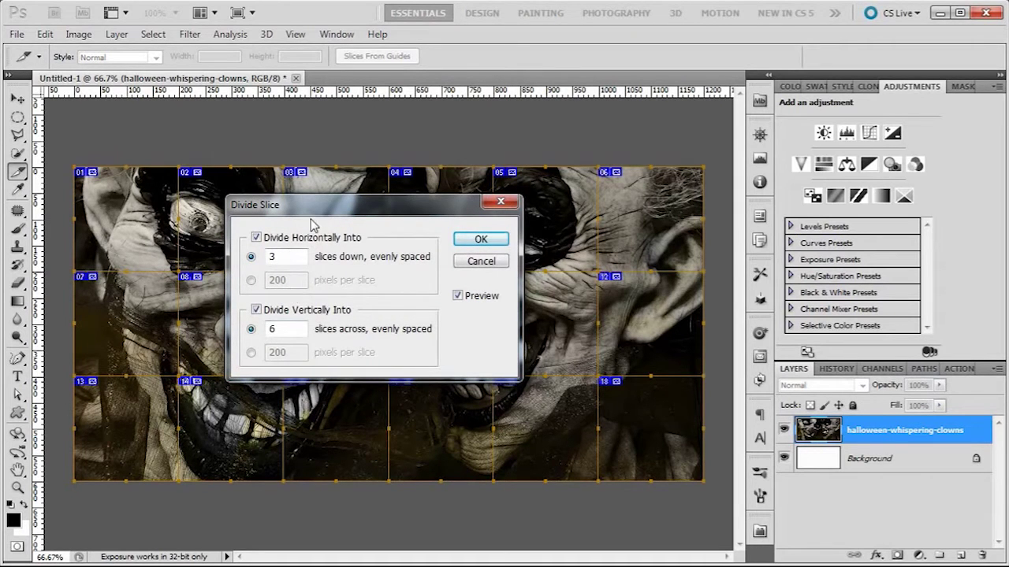
pyautogui.moveTo(317, 216); pyautogui.dragTo(322, 215)
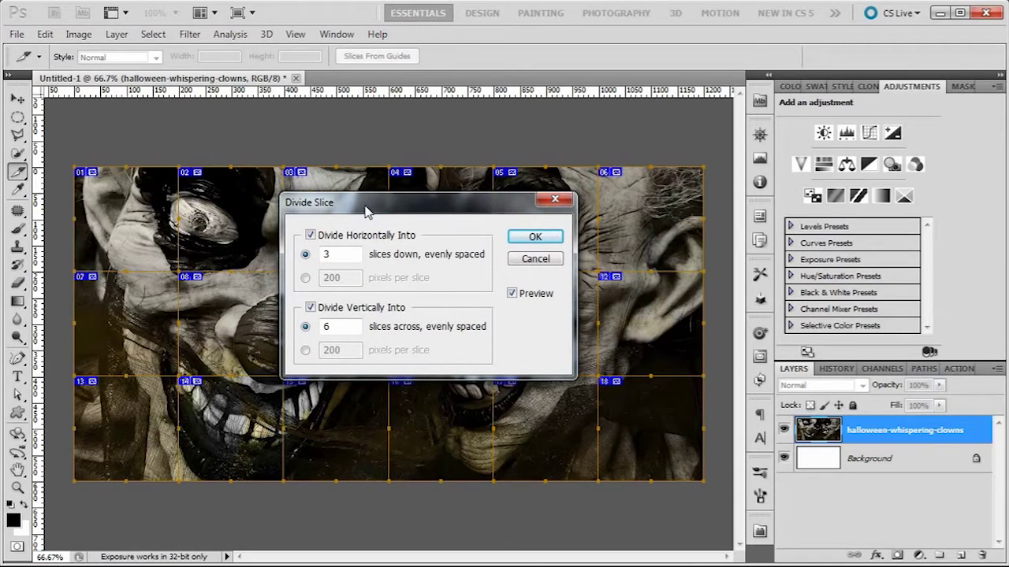
pyautogui.moveTo(365, 205); pyautogui.dragTo(370, 210)
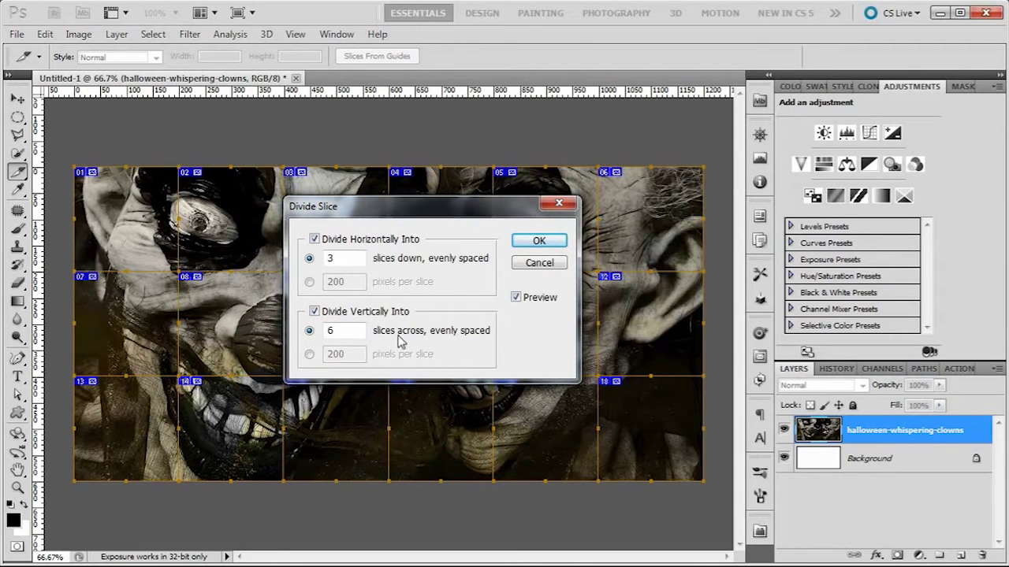
pyautogui.moveTo(414, 210); pyautogui.dragTo(490, 161)
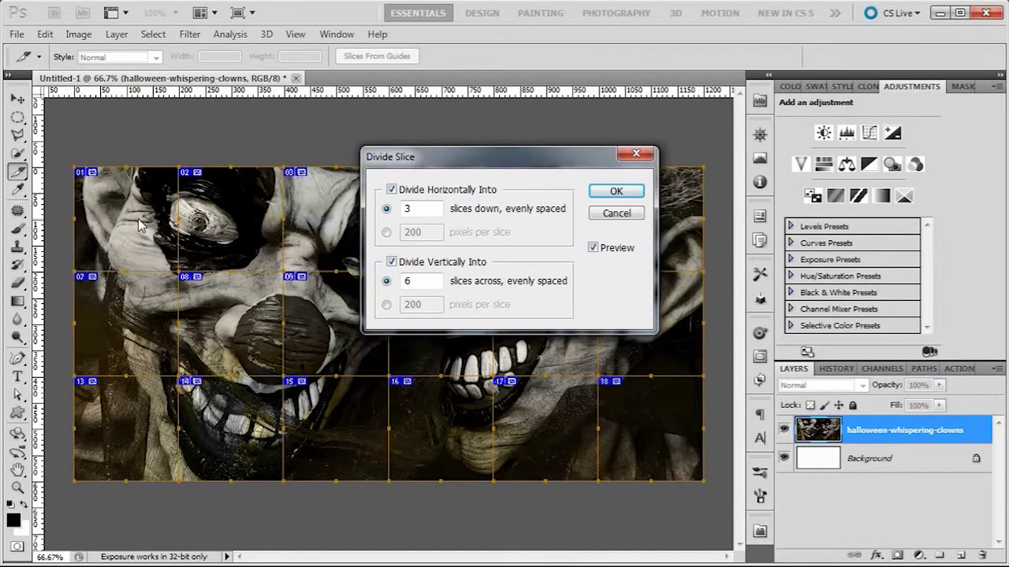
pyautogui.moveTo(445, 164); pyautogui.dragTo(452, 149)
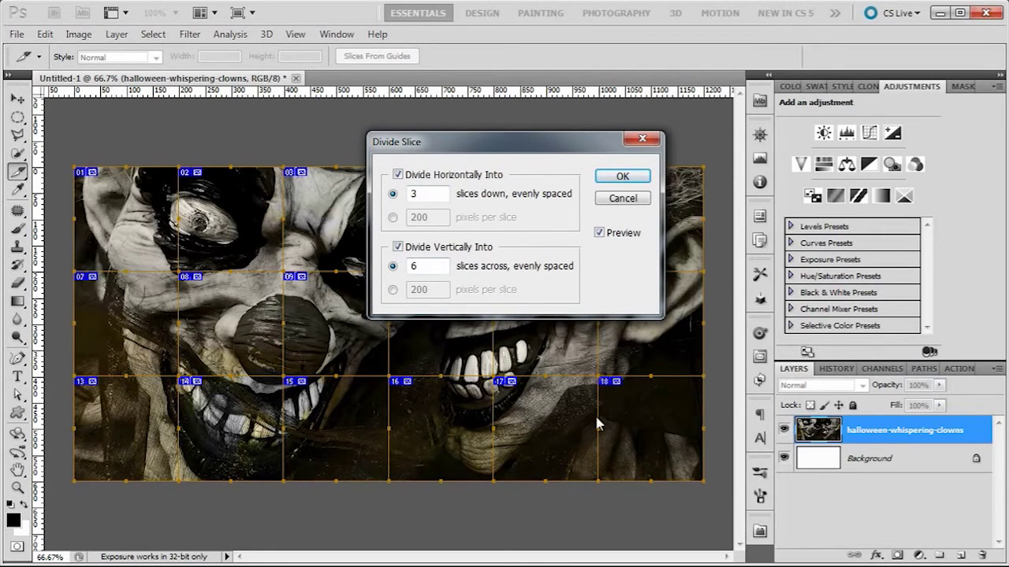
pyautogui.click(623, 177)
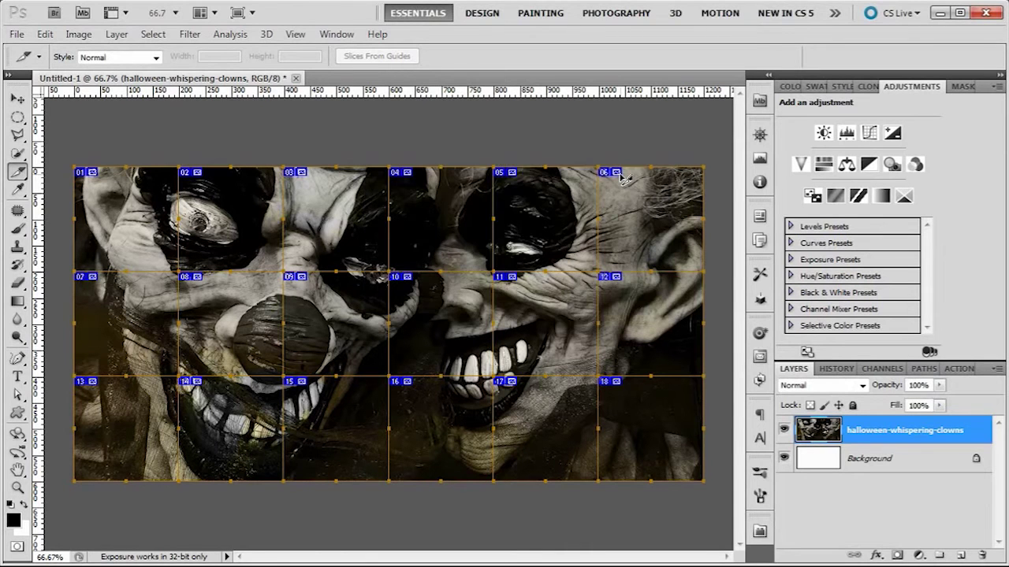
# Step: Use Save for Web & Devices to save all slices as quality-80 JPEGs named 'clowns' in Clowns2
pyautogui.click(18, 34)
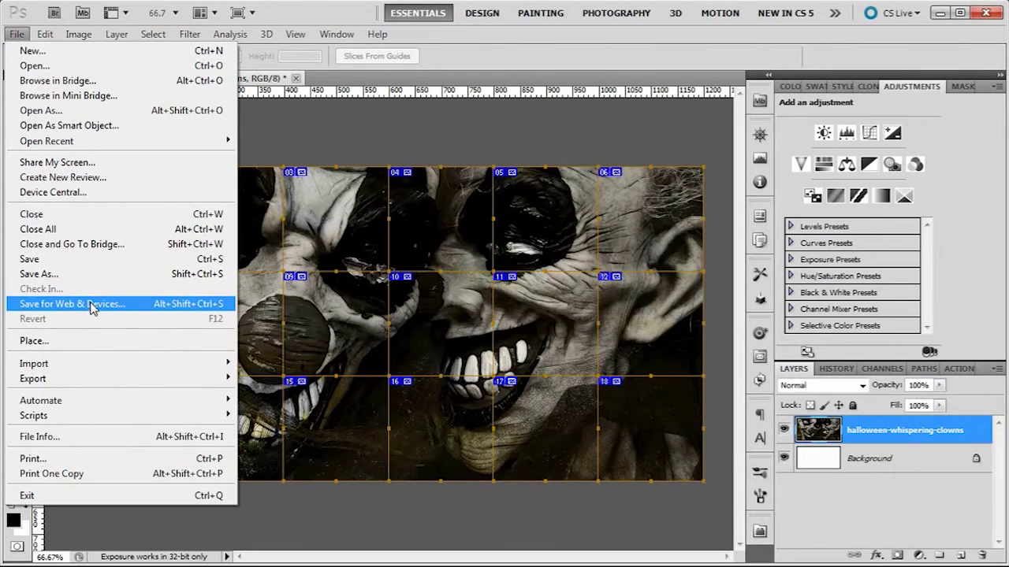
pyautogui.click(93, 307)
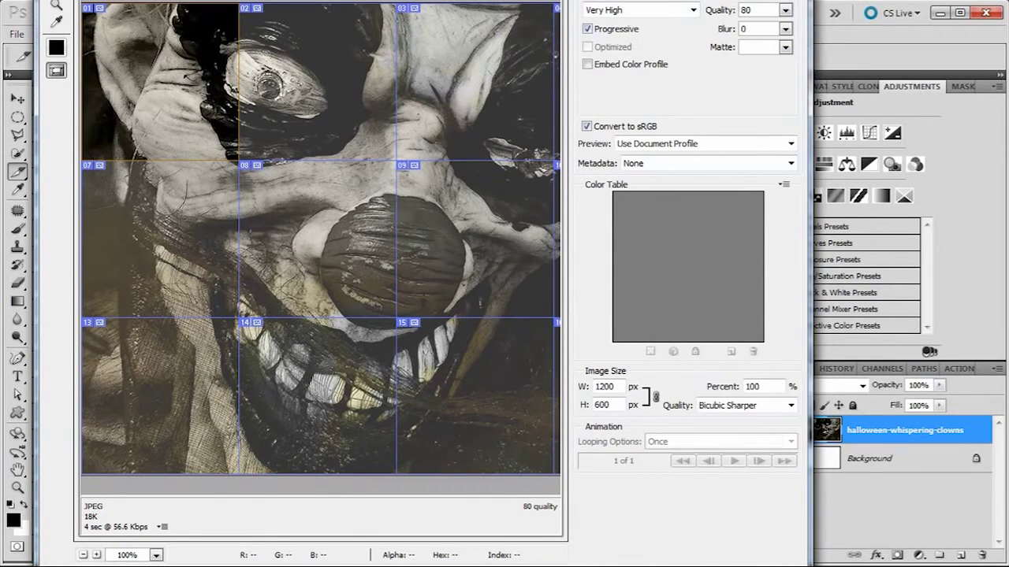
pyautogui.press('Return')
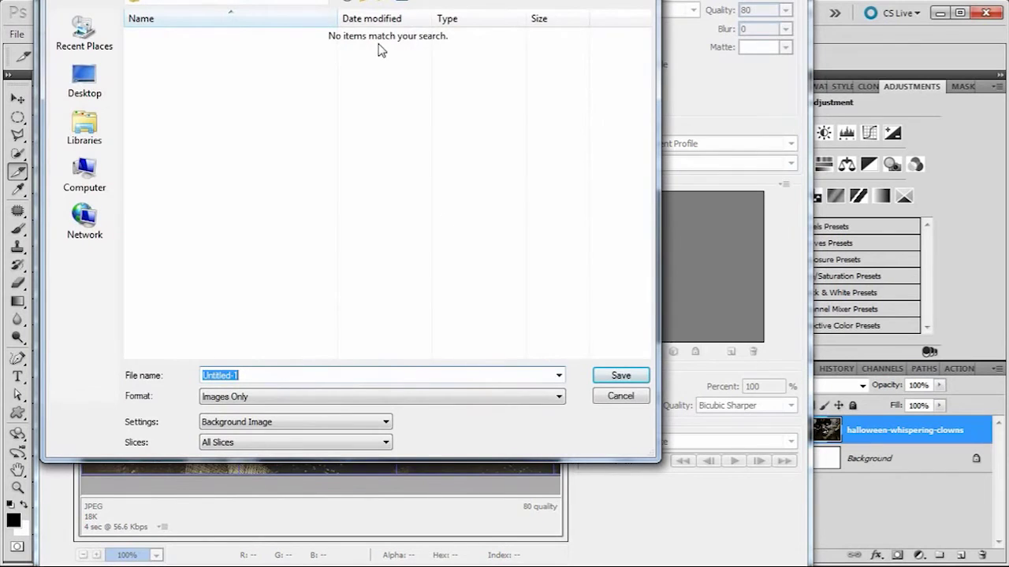
pyautogui.click(370, 6)
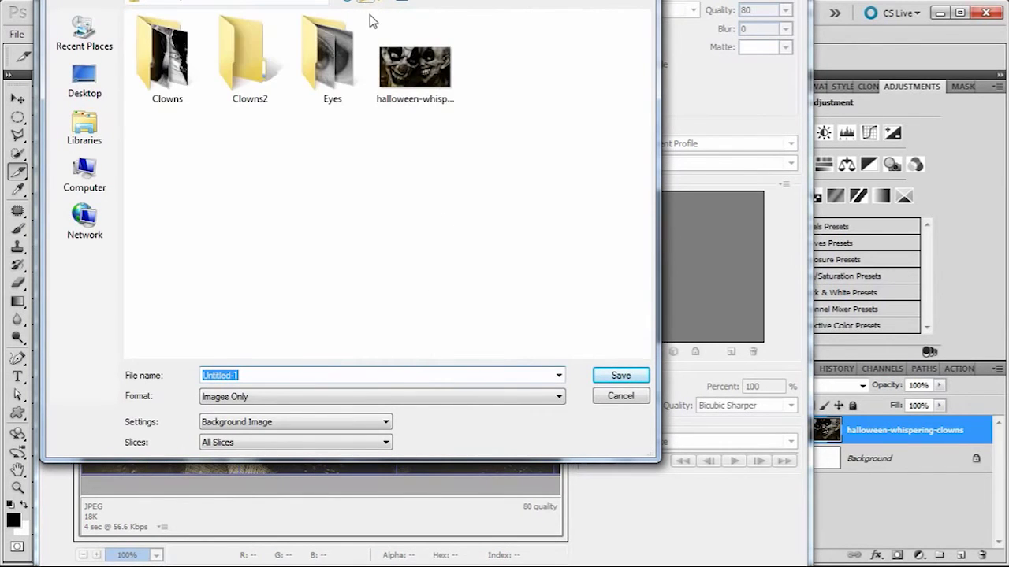
pyautogui.doubleClick(249, 68)
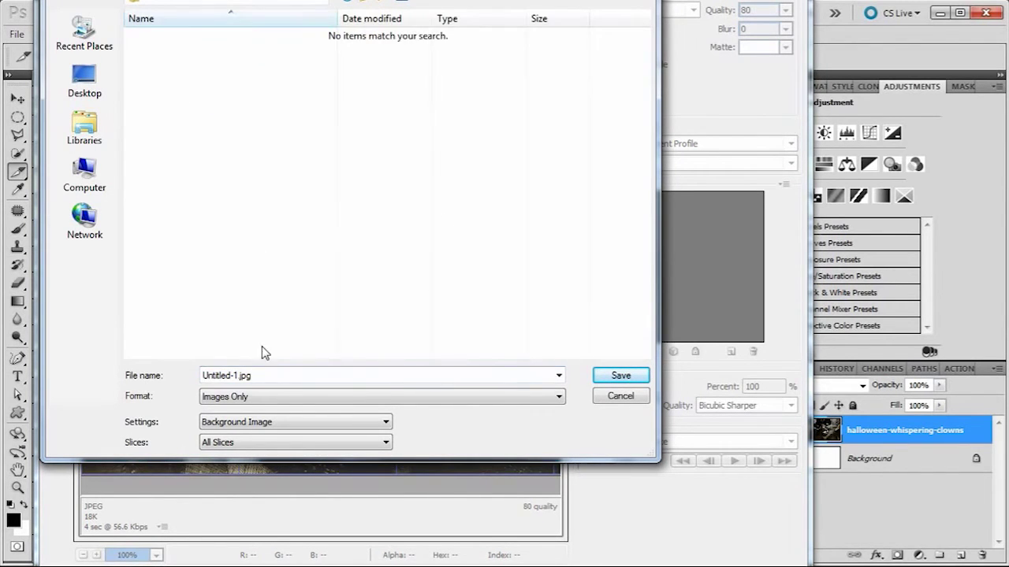
pyautogui.moveTo(270, 380); pyautogui.dragTo(195, 376)
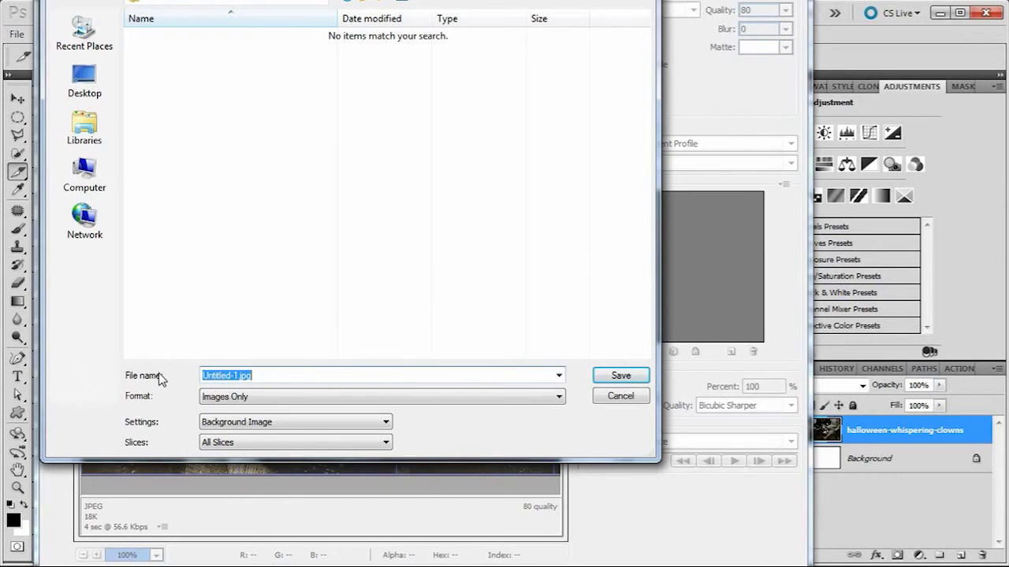
pyautogui.write('clown')
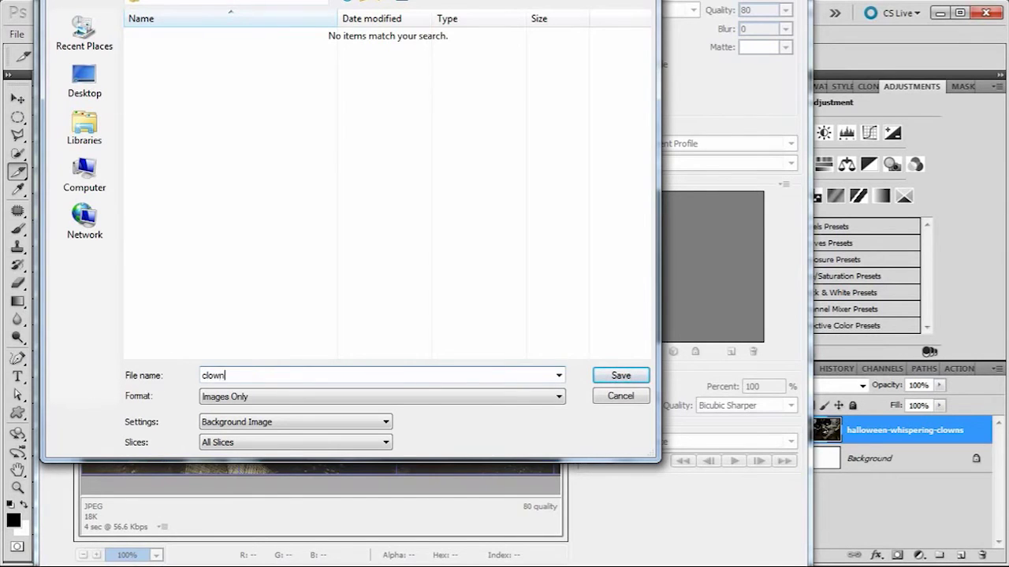
pyautogui.write('s')
pyautogui.click(620, 377)
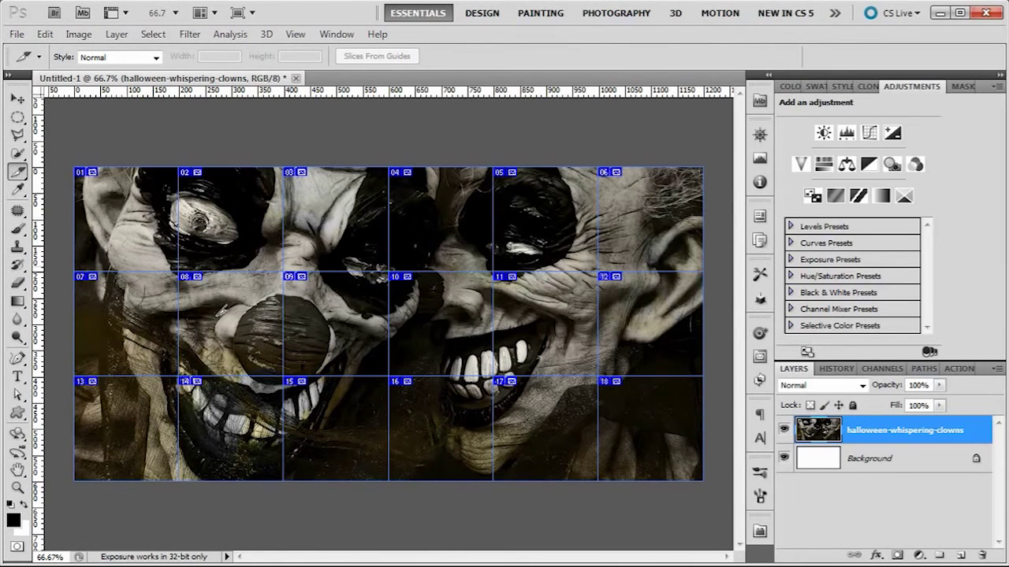
# Step: In Explorer, open Clowns2 > images and enlarge the window to view clowns_01–clowns_18
pyautogui.hotkey('alt', 'Tab')
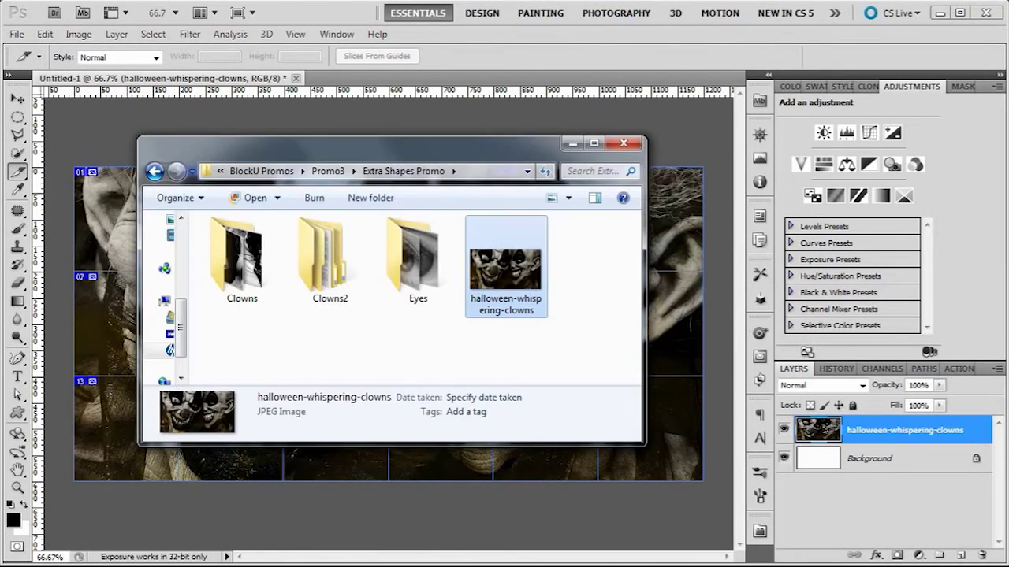
pyautogui.doubleClick(335, 269)
pyautogui.click(238, 249)
pyautogui.doubleClick(238, 249)
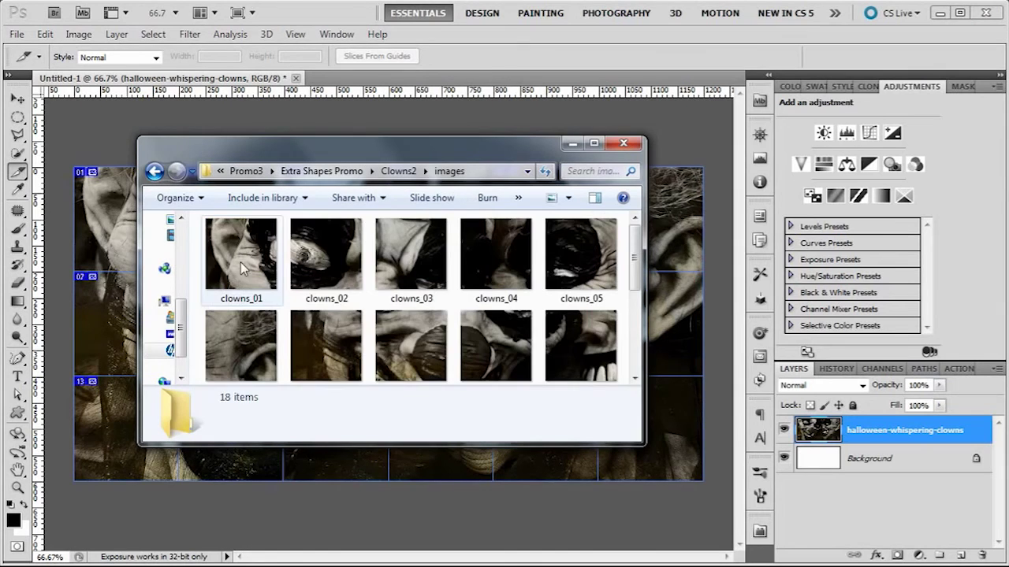
pyautogui.moveTo(641, 443); pyautogui.dragTo(725, 529)
pyautogui.scroll(-2, 718, 350)
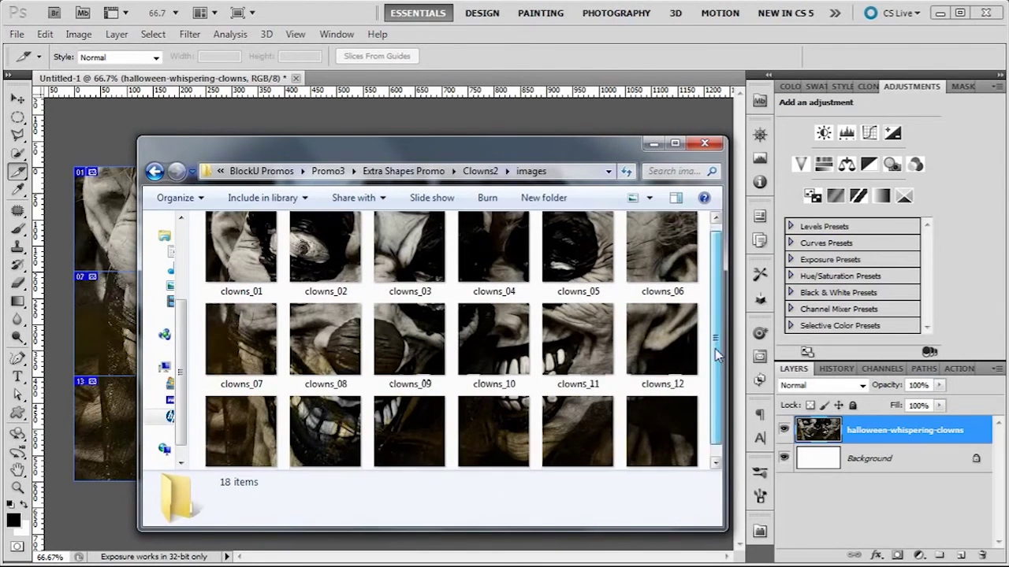
pyautogui.scroll(2, 719, 343)
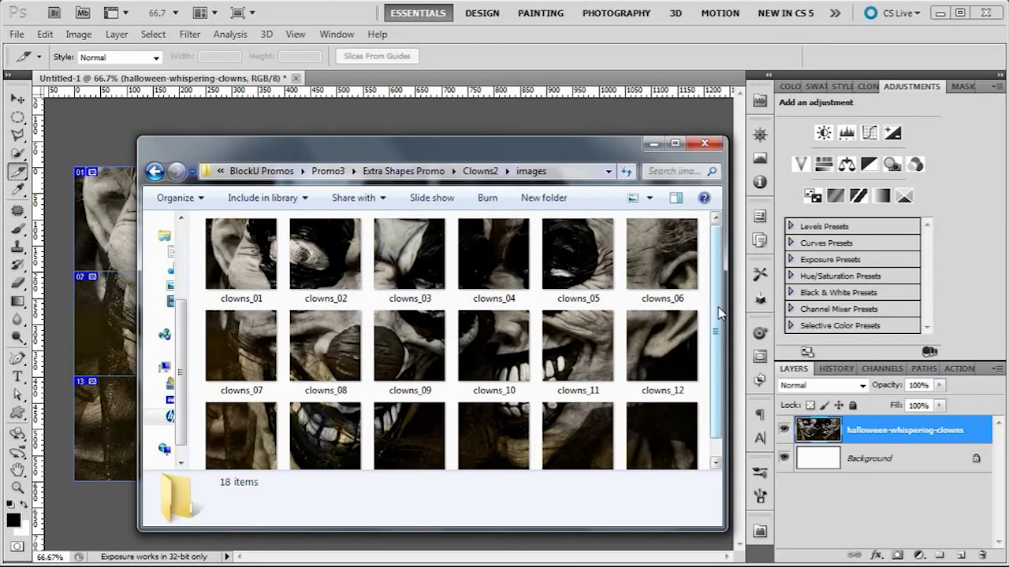
pyautogui.moveTo(719, 313); pyautogui.dragTo(721, 334)
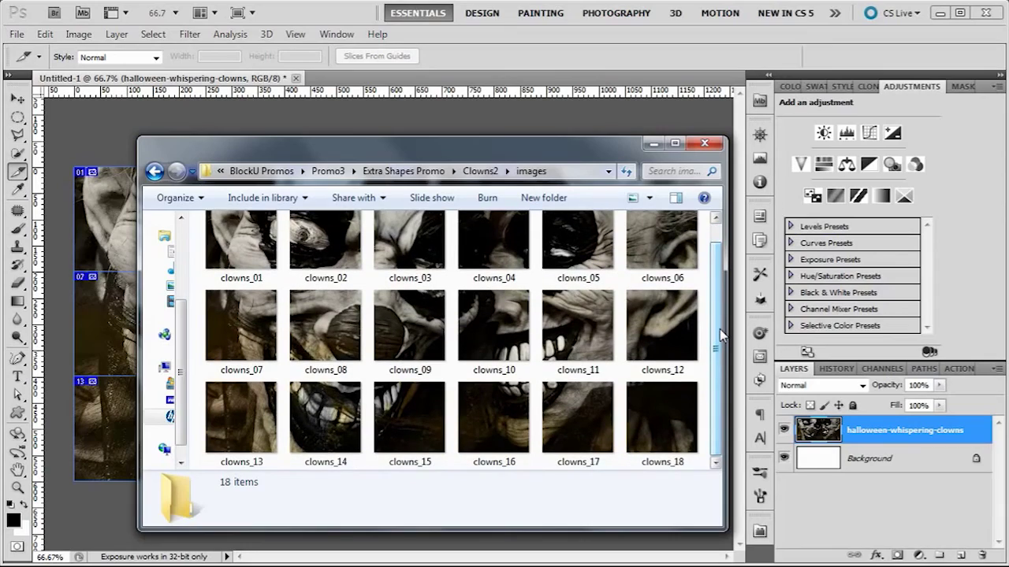